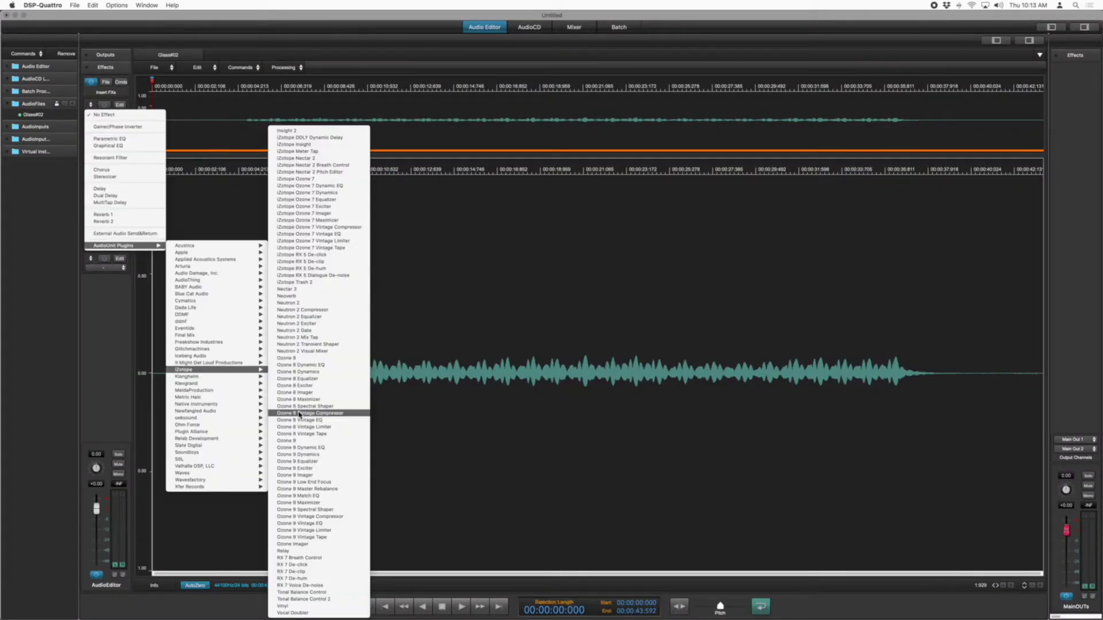
Add Ozone 9 Equalizer with a brickwall high-pass near 478 Hz, followed by Brusfri noise reduction.
click(319, 464)
click(408, 363)
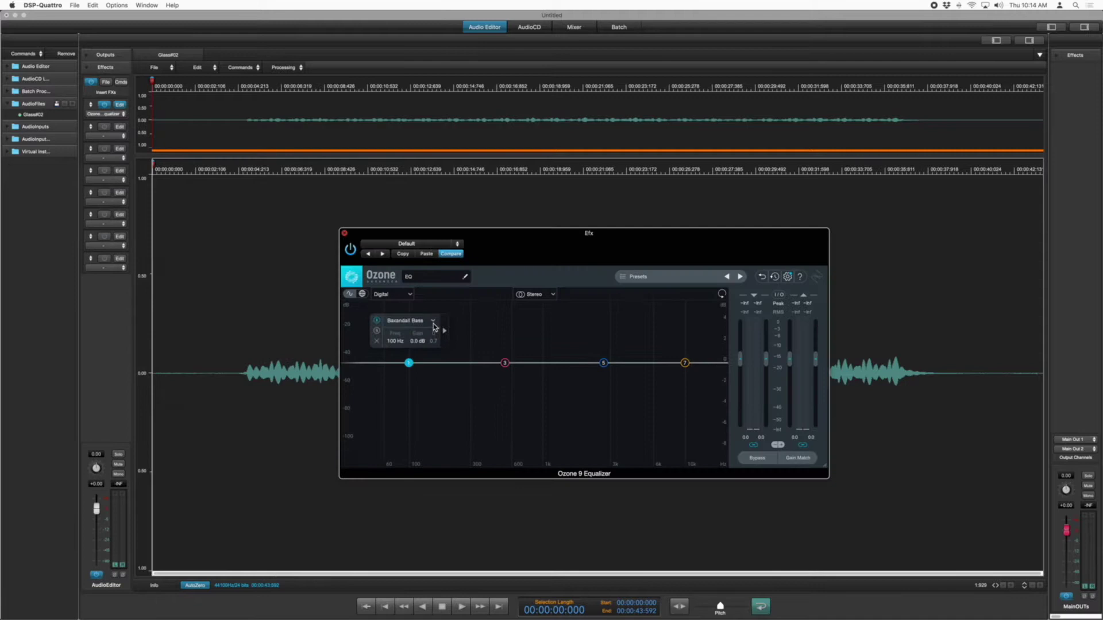
key(space)
drag(408, 363, 500, 368)
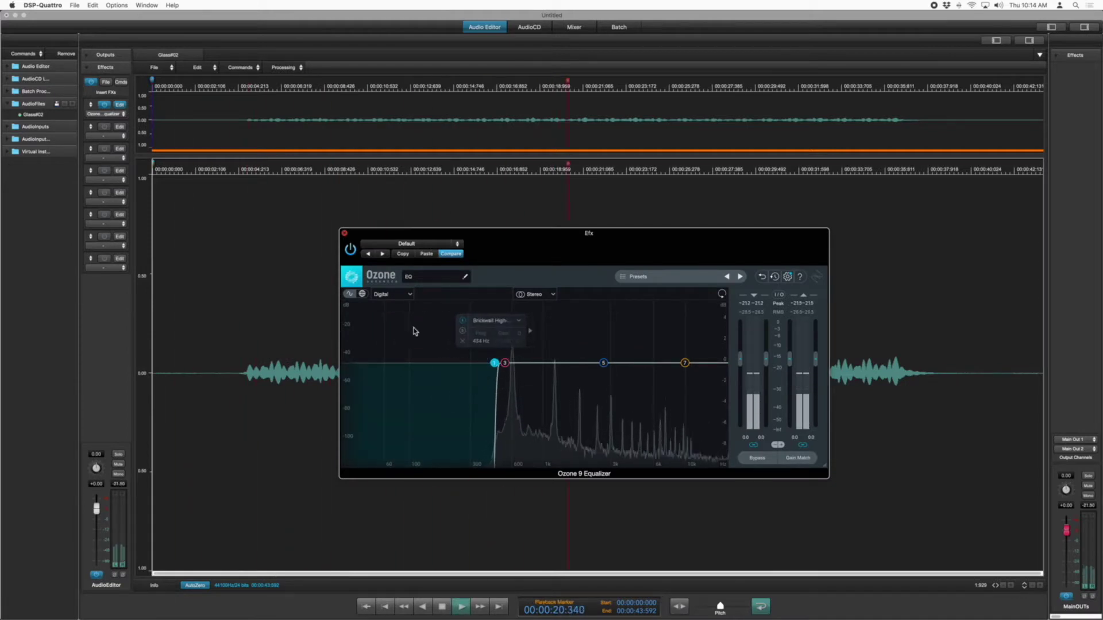
click(546, 347)
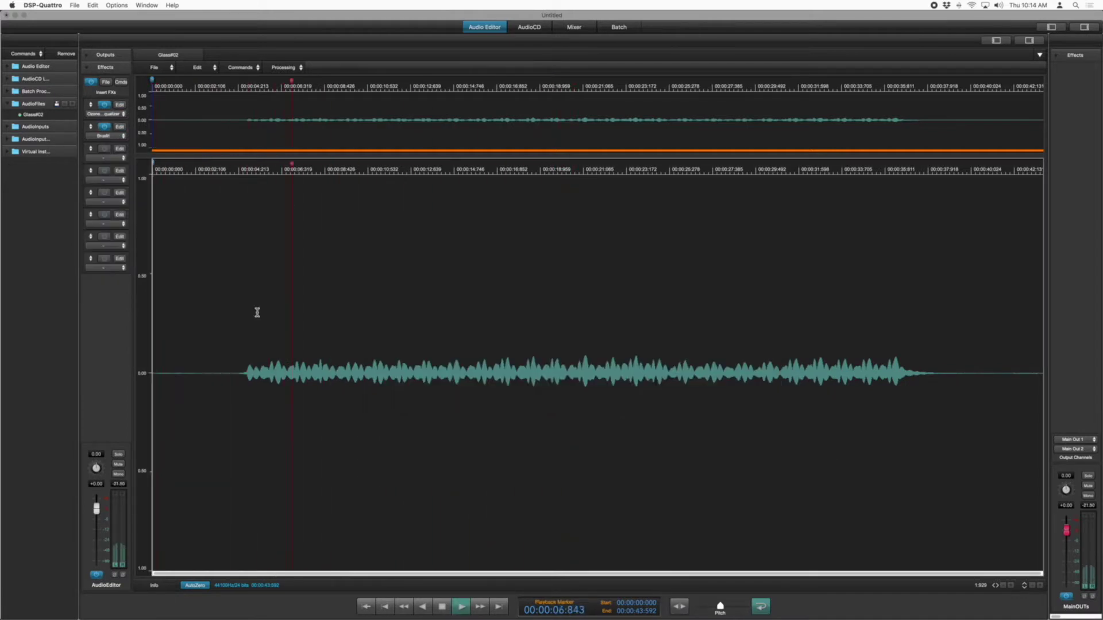
click(124, 158)
Delete the silent first 4.3 seconds and the trailing silence of the recording.
click(245, 374)
drag(242, 373, 17, 385)
key(Delete)
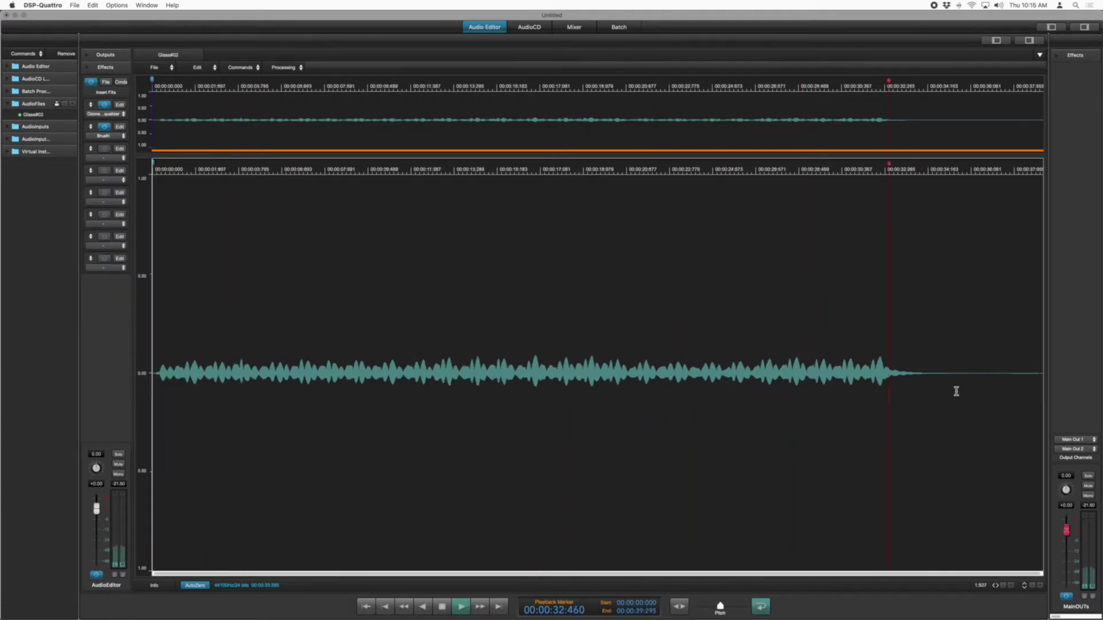
drag(1004, 373, 1043, 373)
key(Delete)
Render the processed audio as the new file Glass#02 - Fx1 and export it.
click(284, 67)
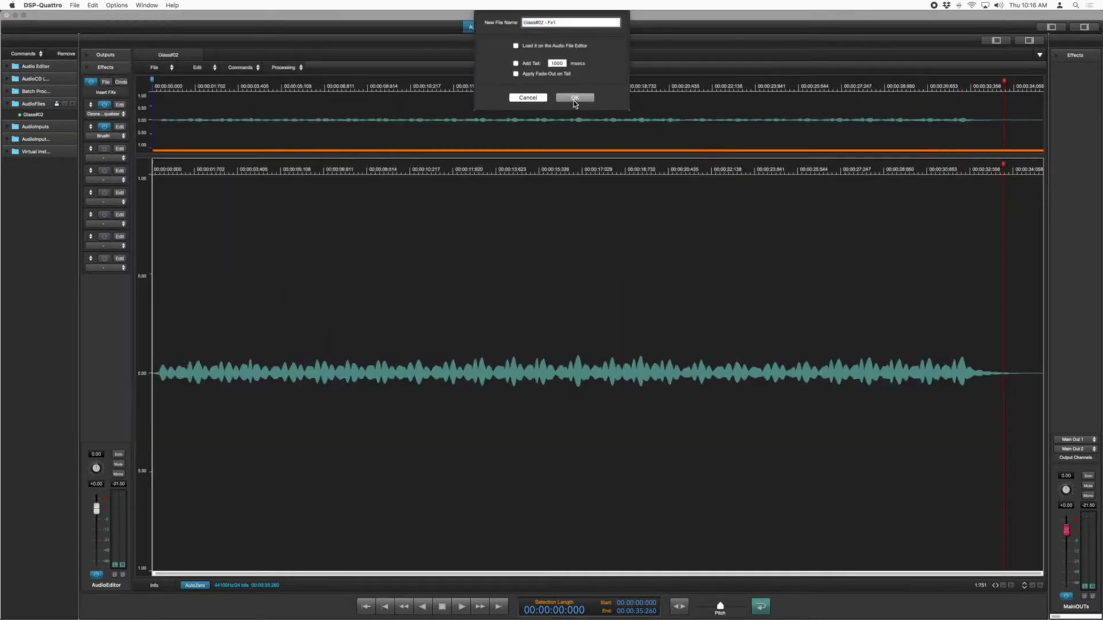
click(575, 97)
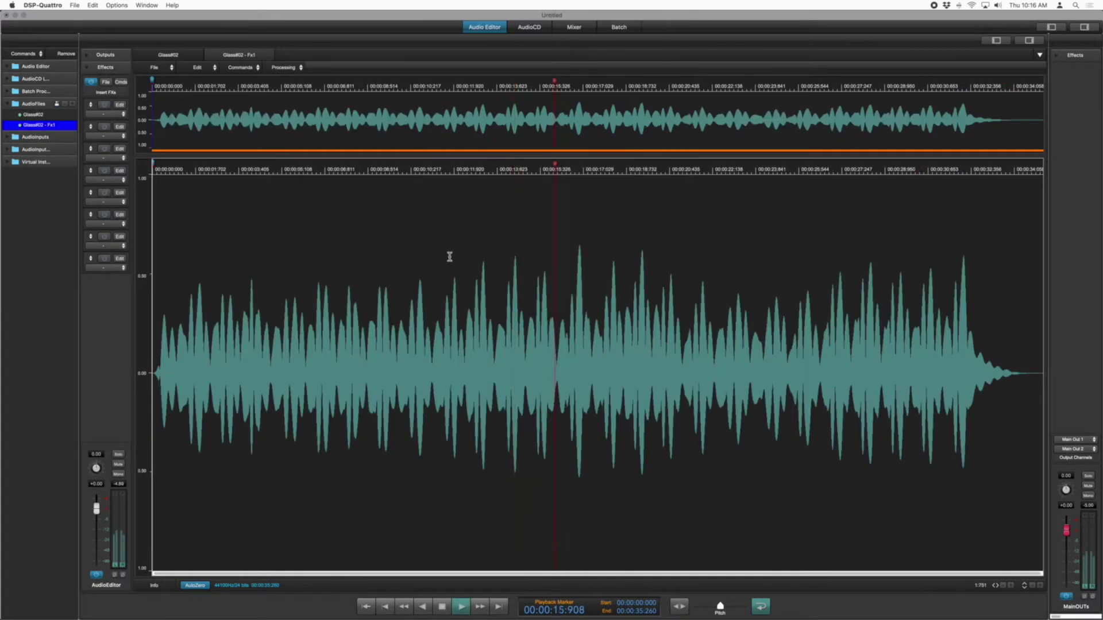
right_click(58, 110)
click(80, 118)
Confirm the destination folder for the exported Glass#02 - Fx1.wav file.
click(874, 237)
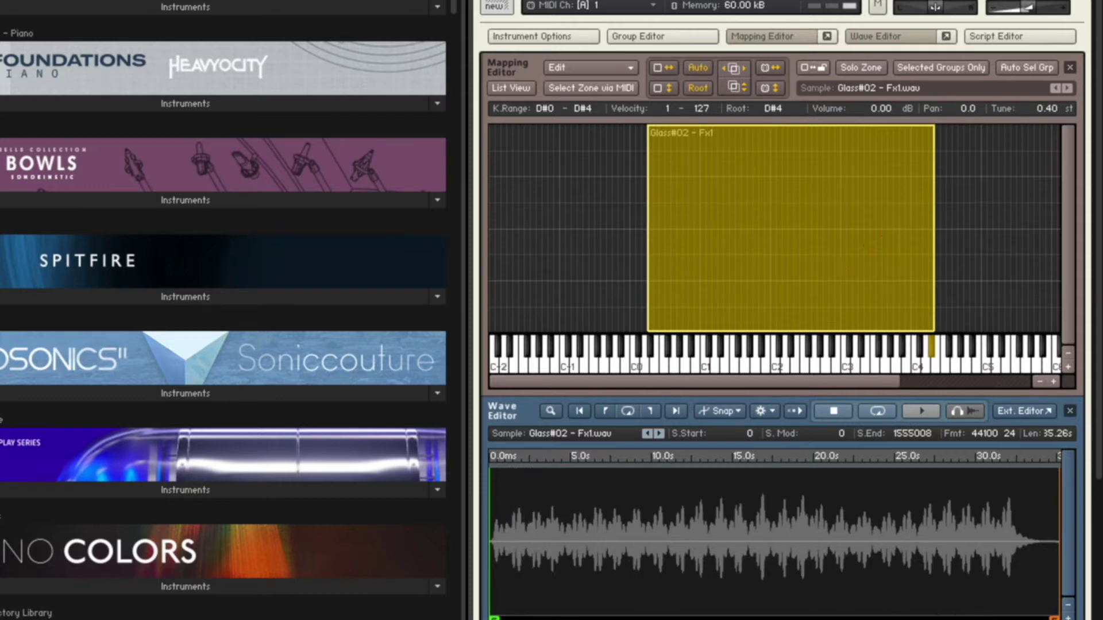
Move the glass sample's start marker to about 200 ms (13366 samples) and close the Wave Editor.
scroll(942, 608, up, 5)
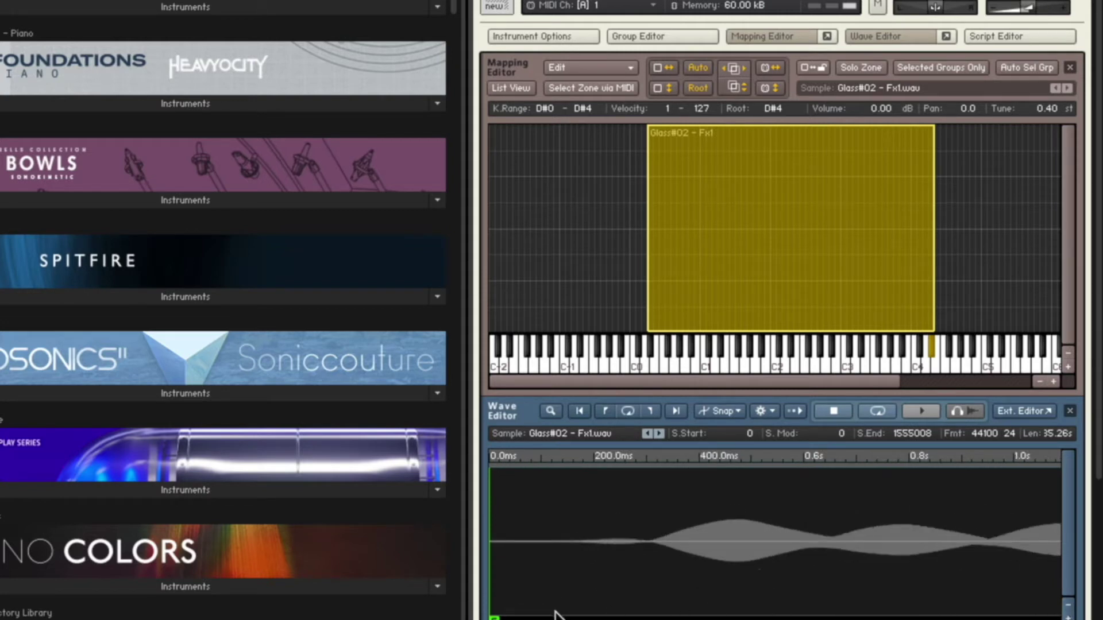
click(494, 617)
mouse_move(494, 616)
mouse_down()
mouse_move(564, 601)
mouse_move(655, 614)
mouse_up()
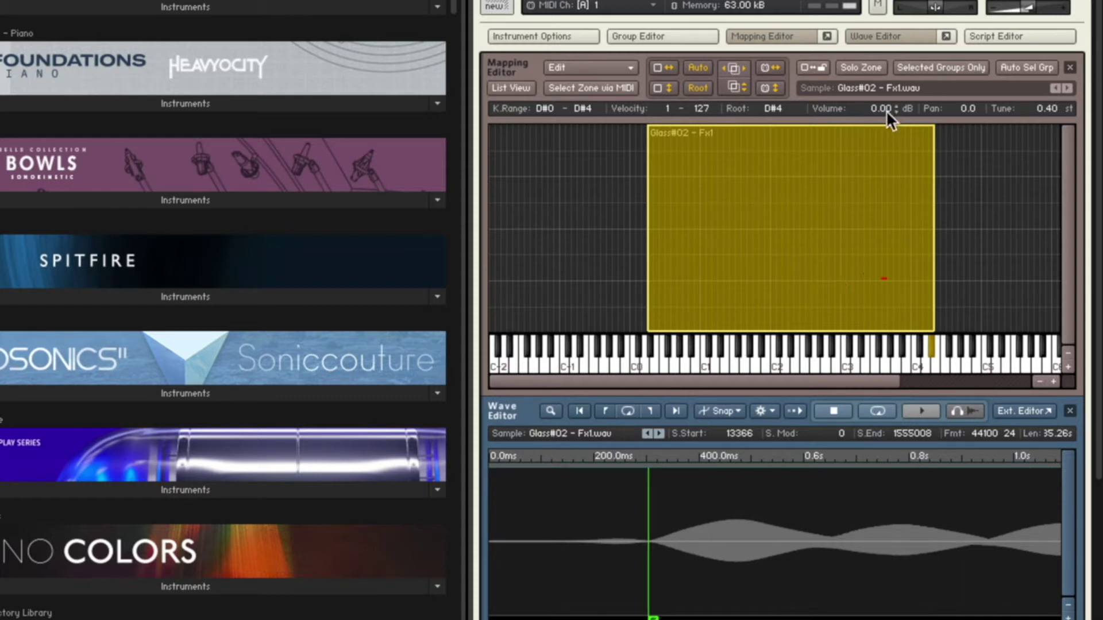
click(891, 39)
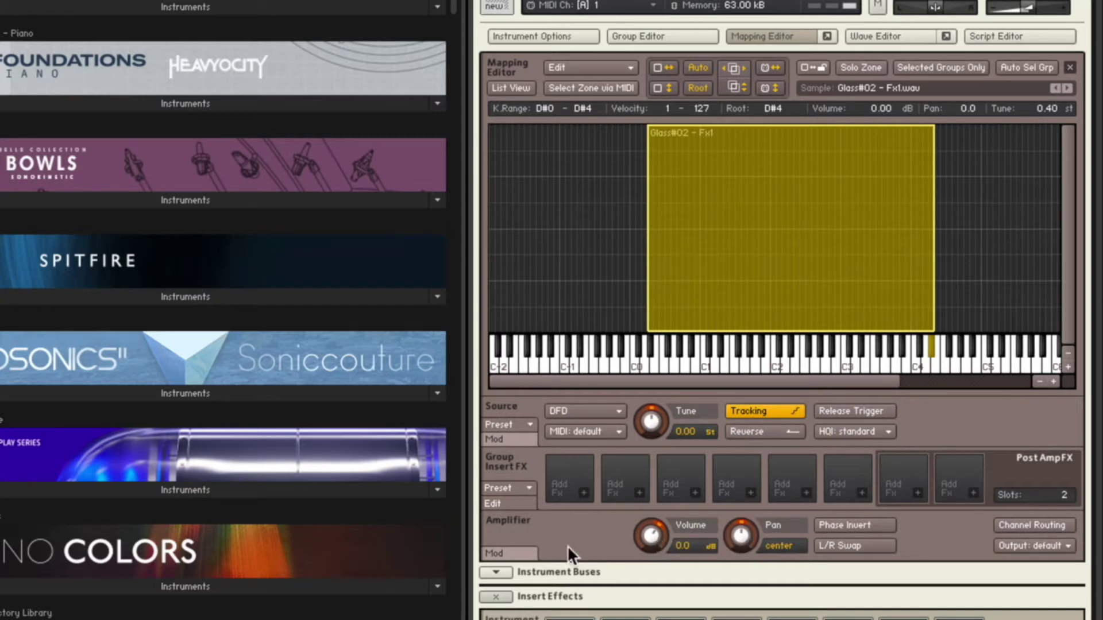
Show the Amplifier's Mod tab and its AHDSR volume envelope.
click(518, 554)
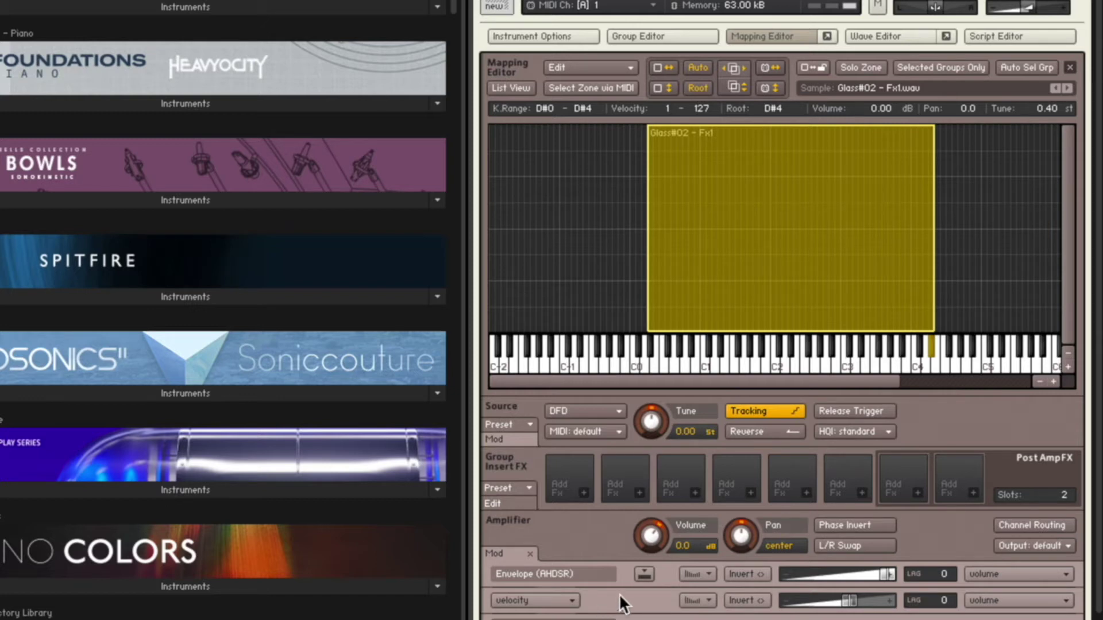
scroll(643, 575, down, 5)
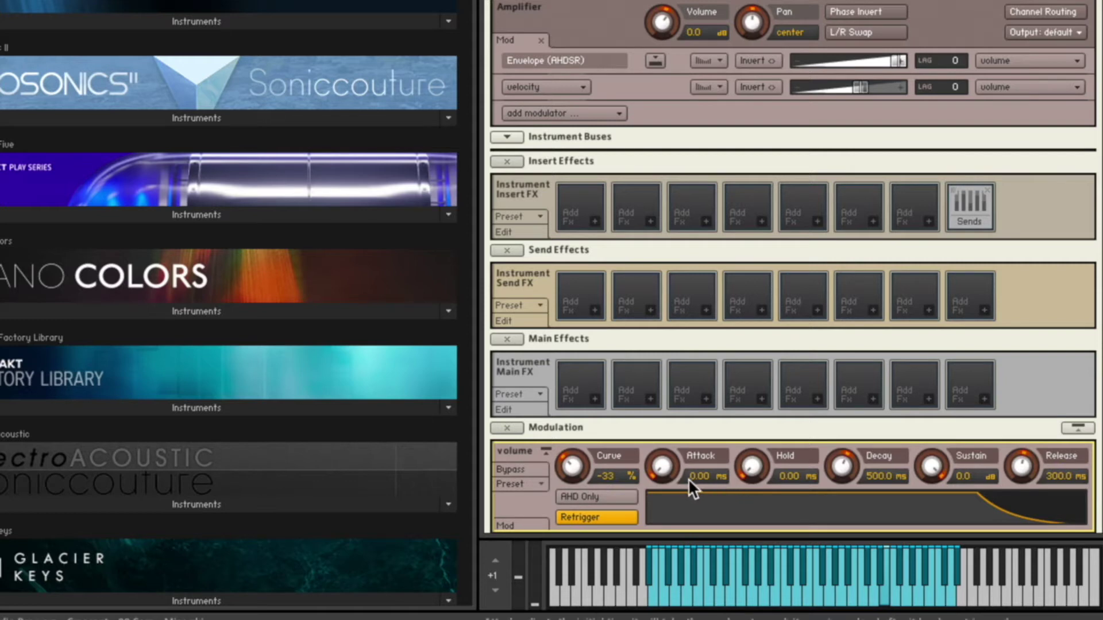
Shape the AHDSR envelope to attack 384.1 ms, curve 25 % and release 643.1 ms, auditioning a note.
drag(662, 467, 676, 371)
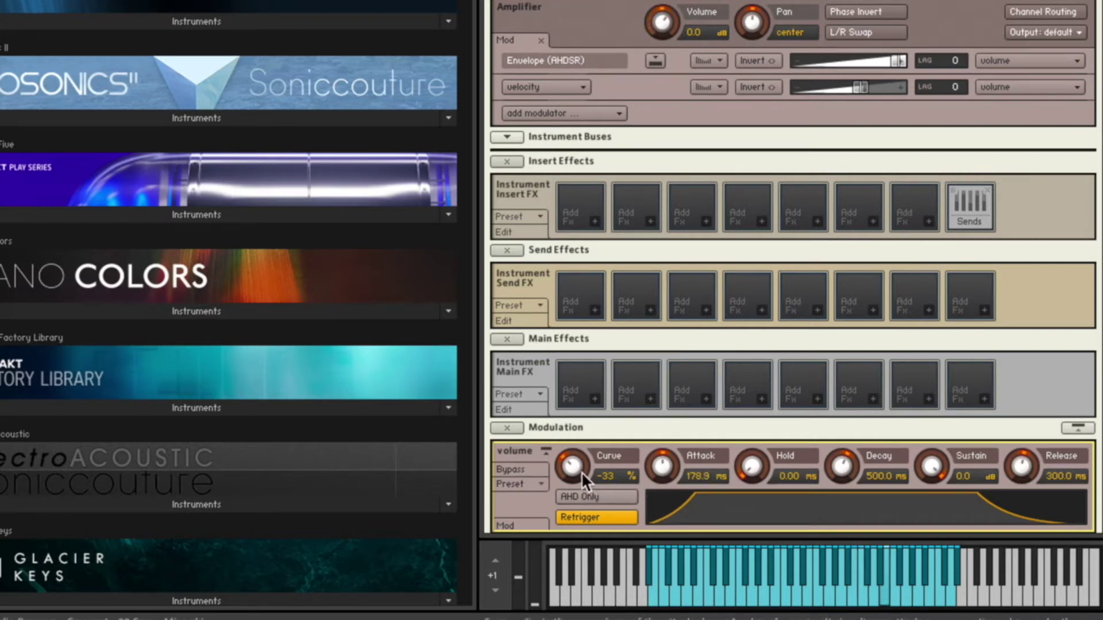
drag(577, 472, 595, 418)
drag(670, 467, 668, 453)
click(871, 575)
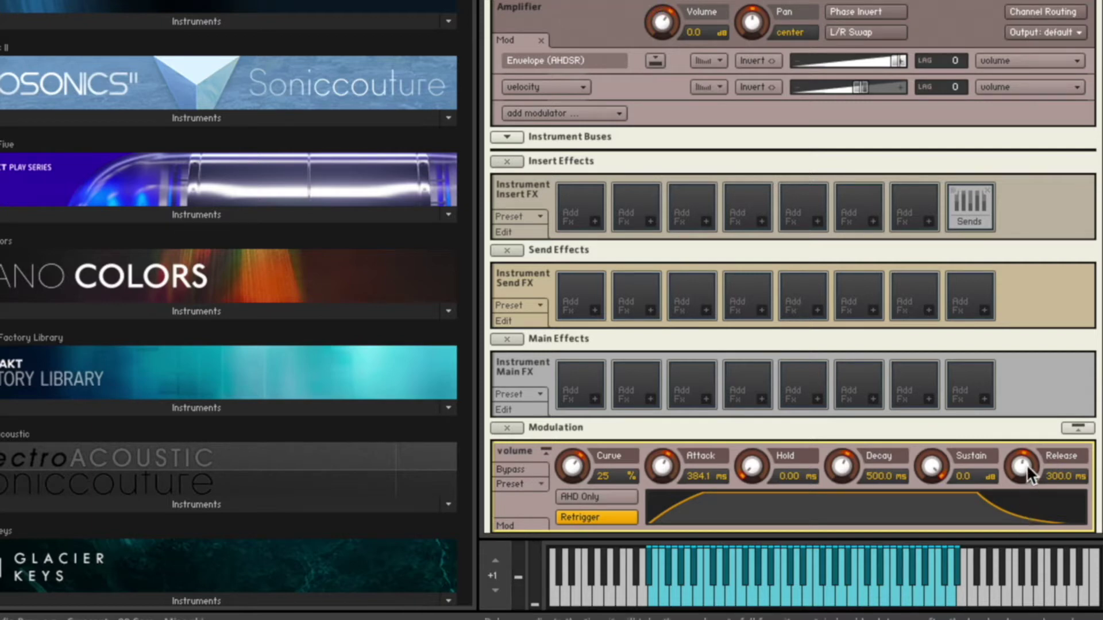
drag(1026, 465, 1032, 448)
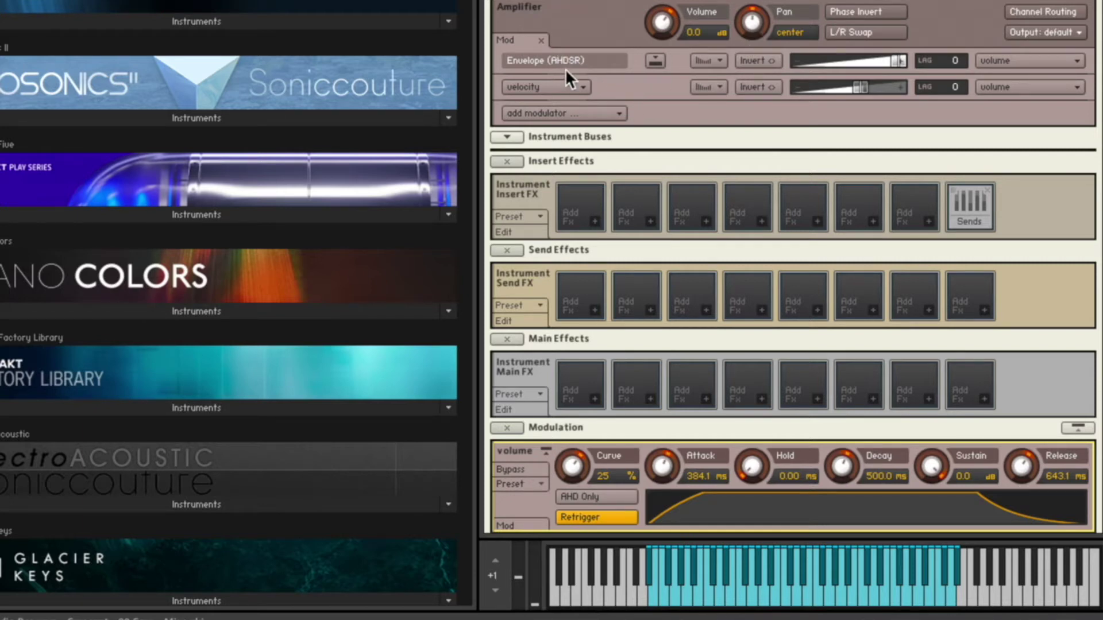
Add an External Sources key position modulator to the Amplifier, routed to pan.
click(565, 112)
mouse_move(566, 129)
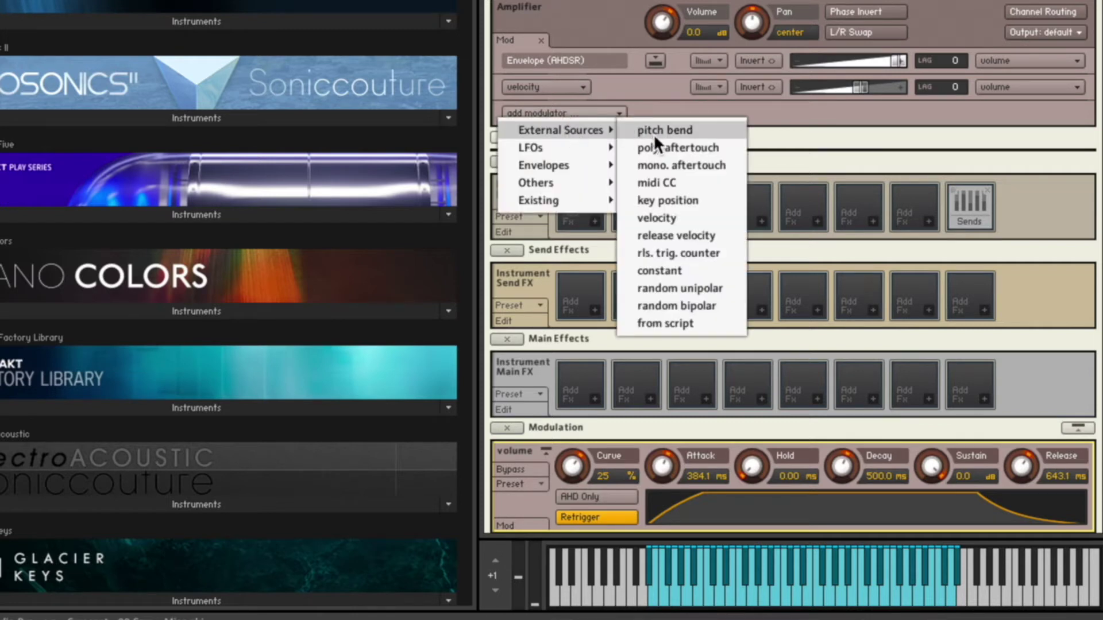
click(676, 201)
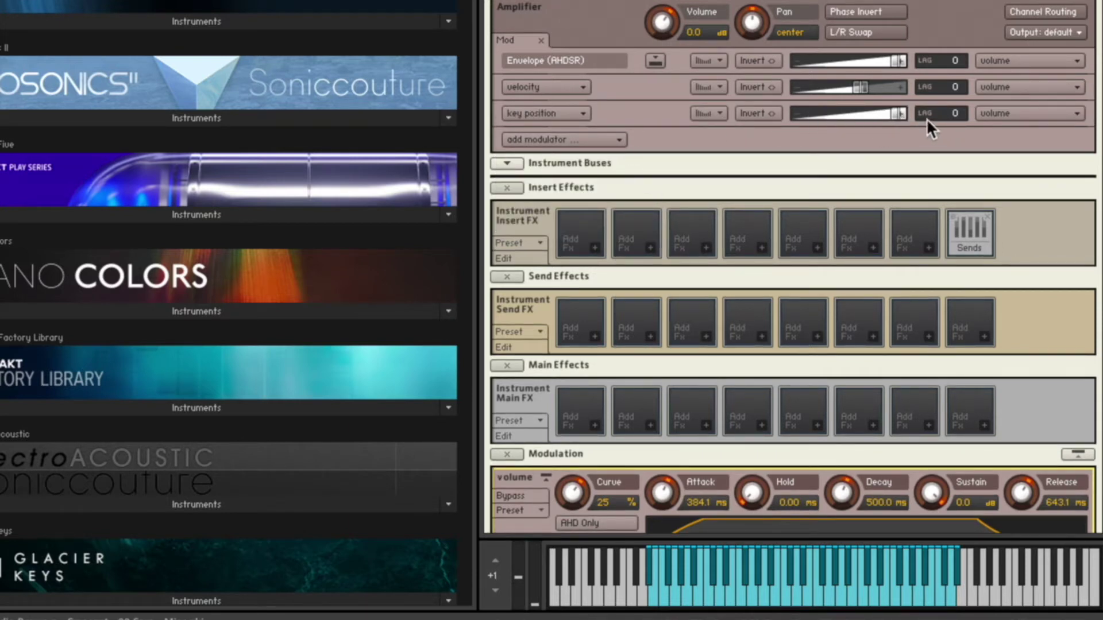
click(998, 112)
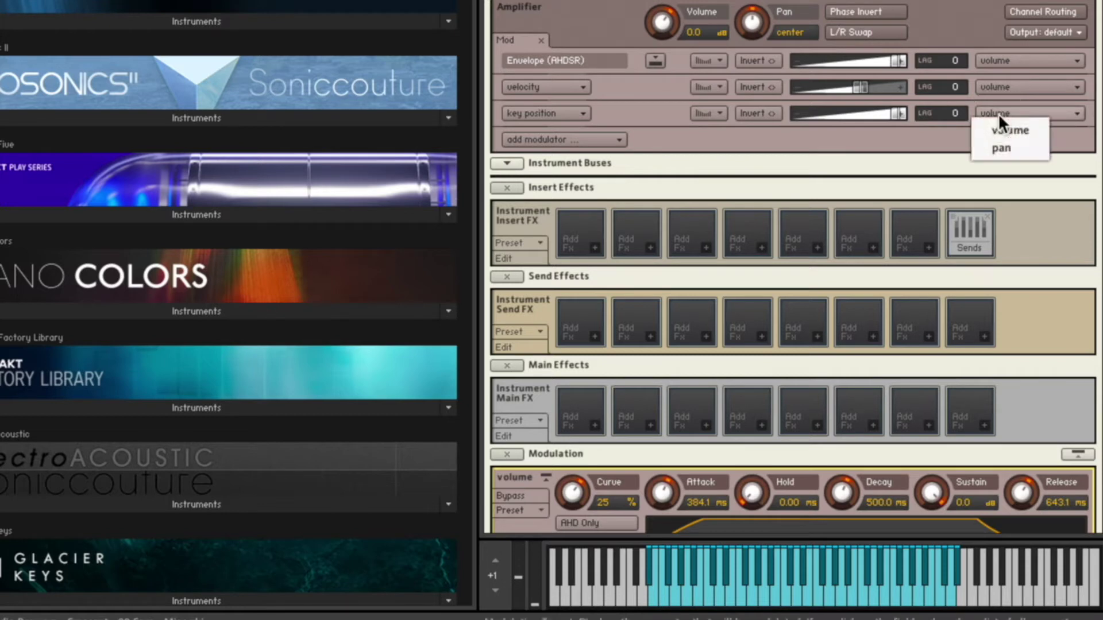
click(1006, 145)
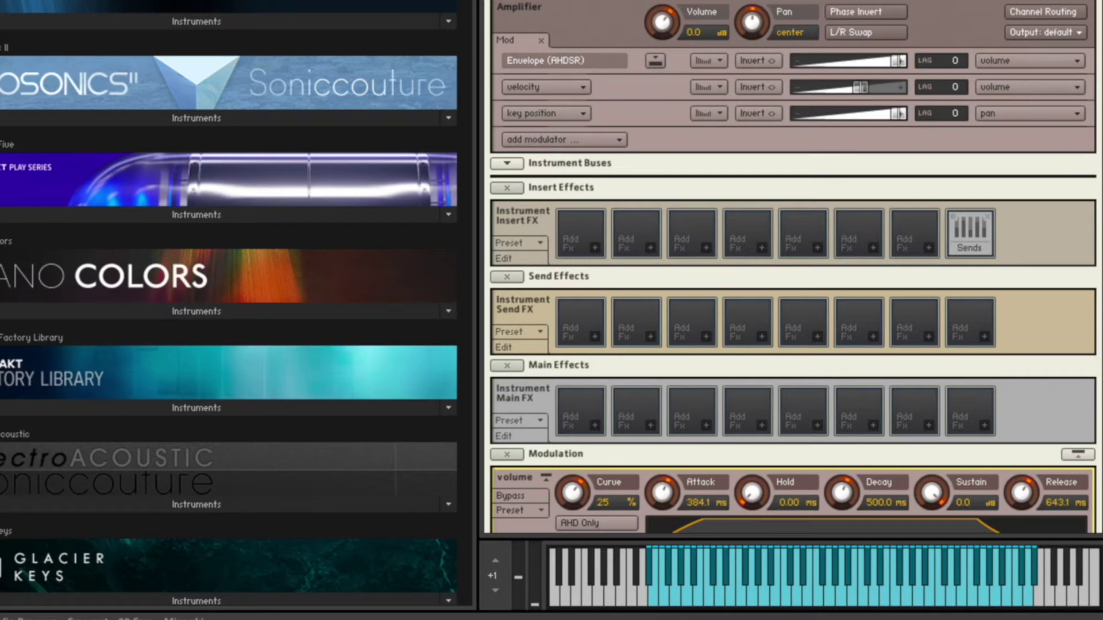
Collapse the Amplifier modulation panel to show the insert FX and amplifier settings.
click(542, 40)
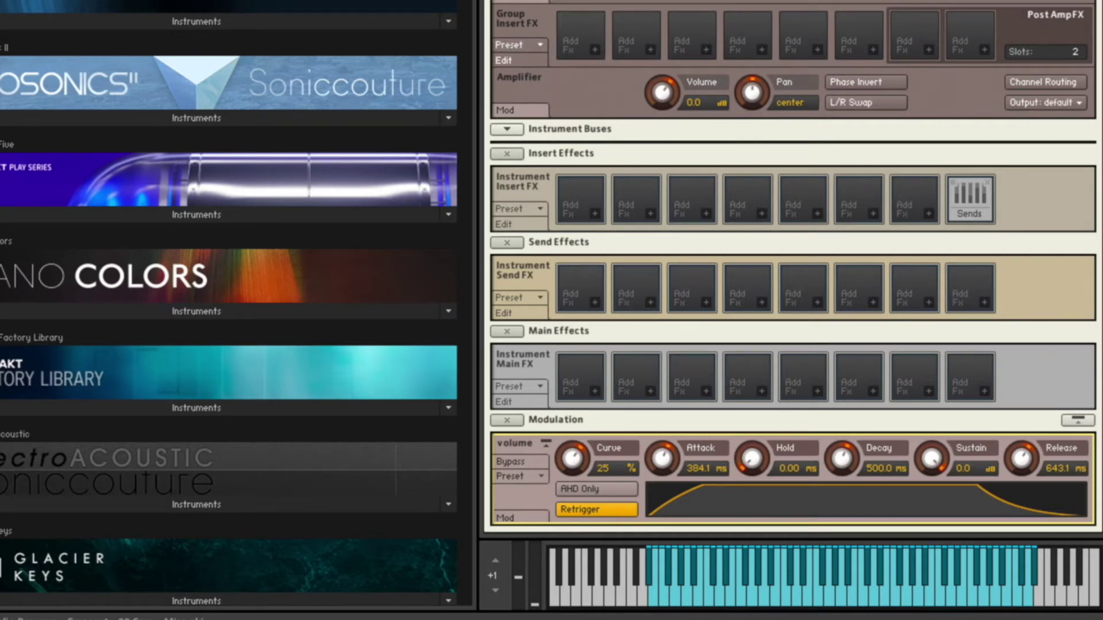
scroll(793, 267, up, 3)
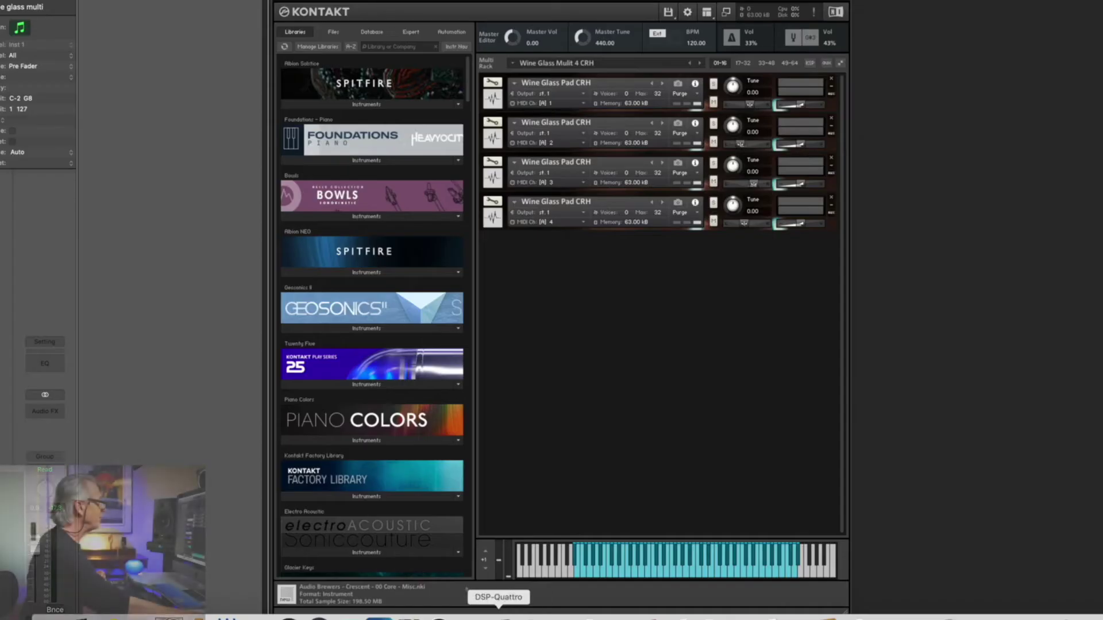
Review the Kontakt Multi 4ch MIDI mode in ROLI Dashboard, then reopen the first Kontakt instrument.
click(283, 618)
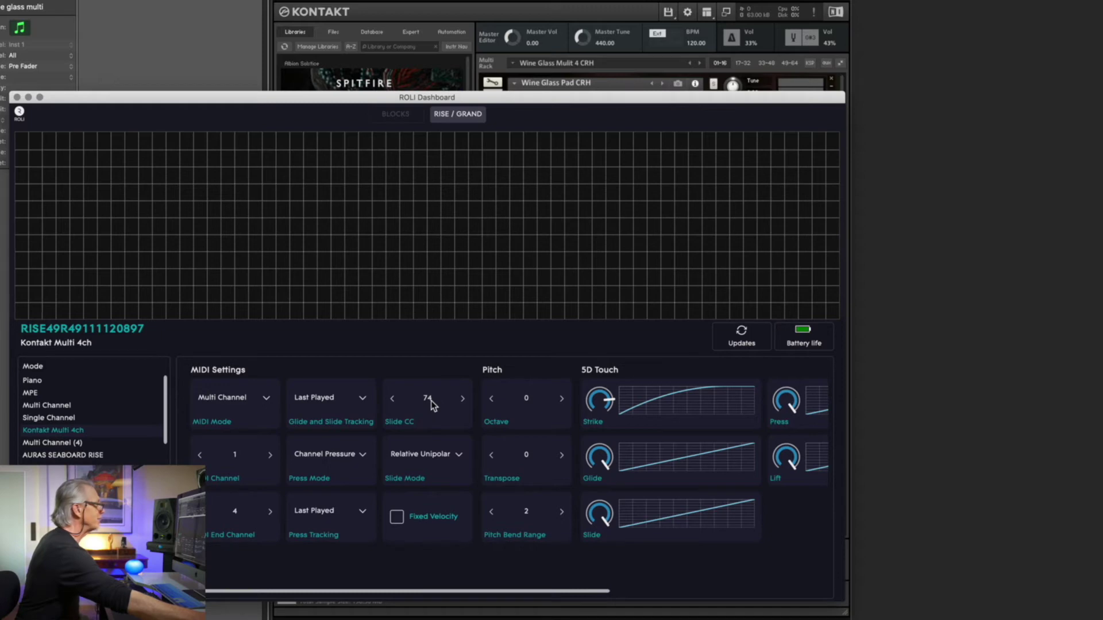
click(652, 7)
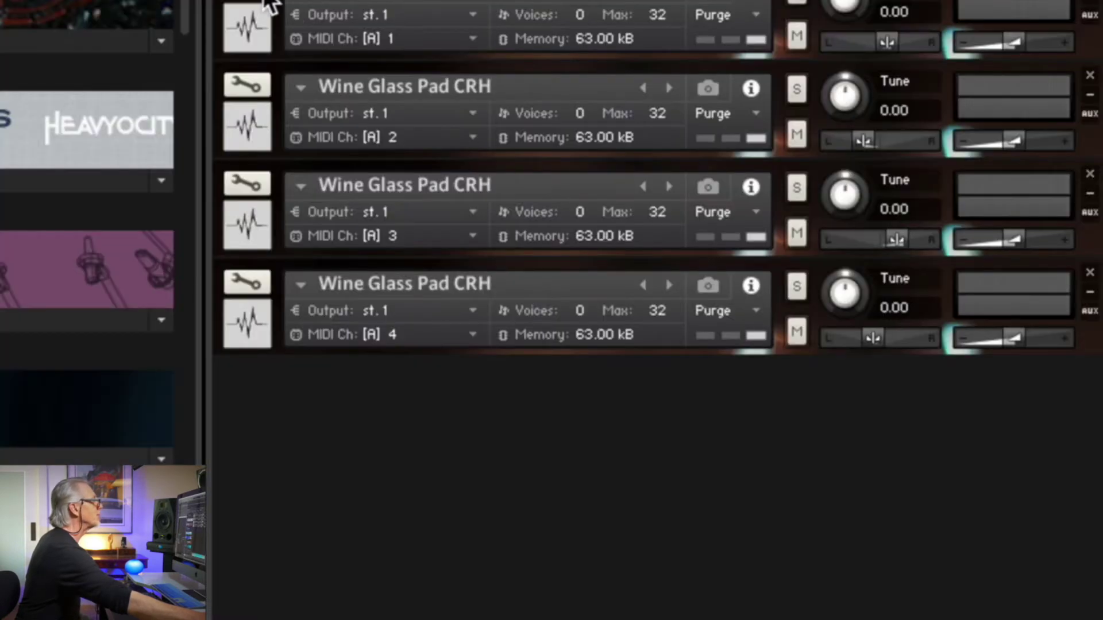
click(267, 4)
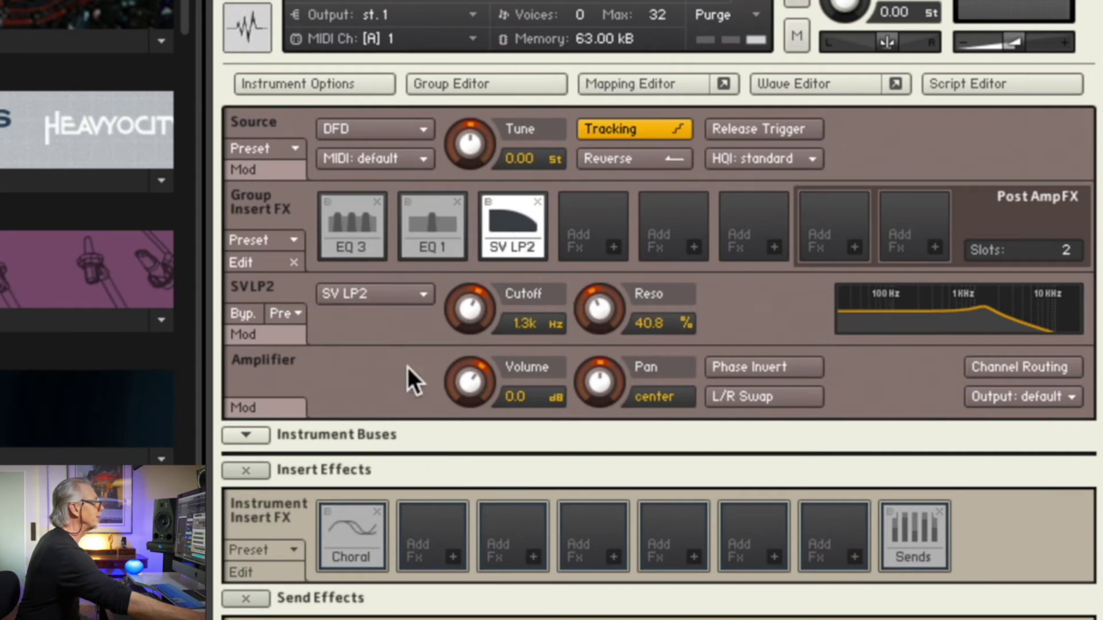
click(296, 334)
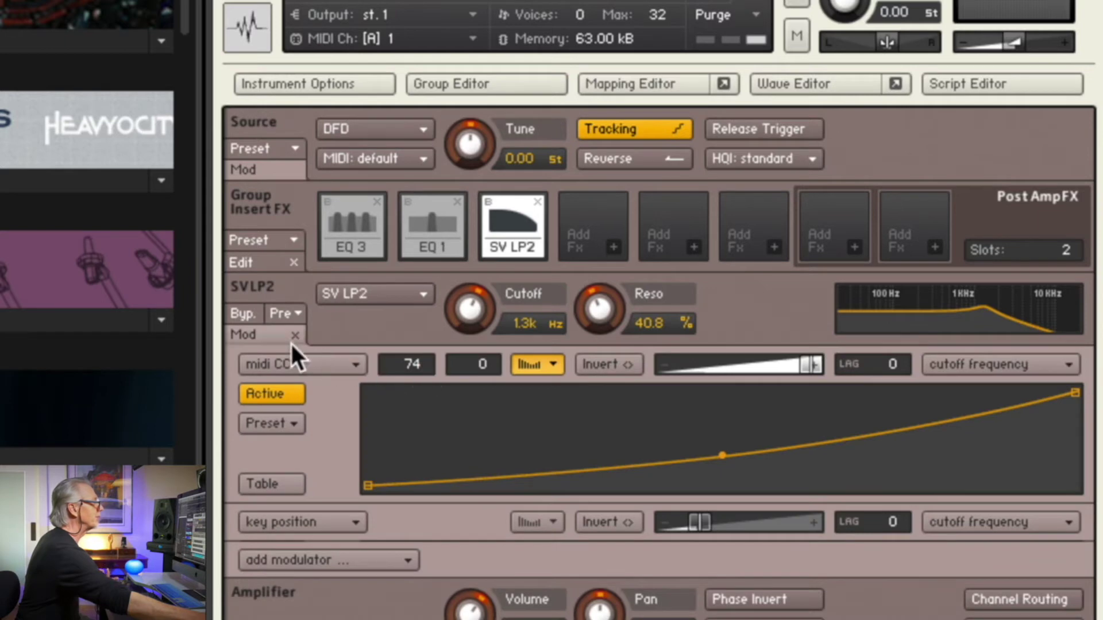
click(273, 333)
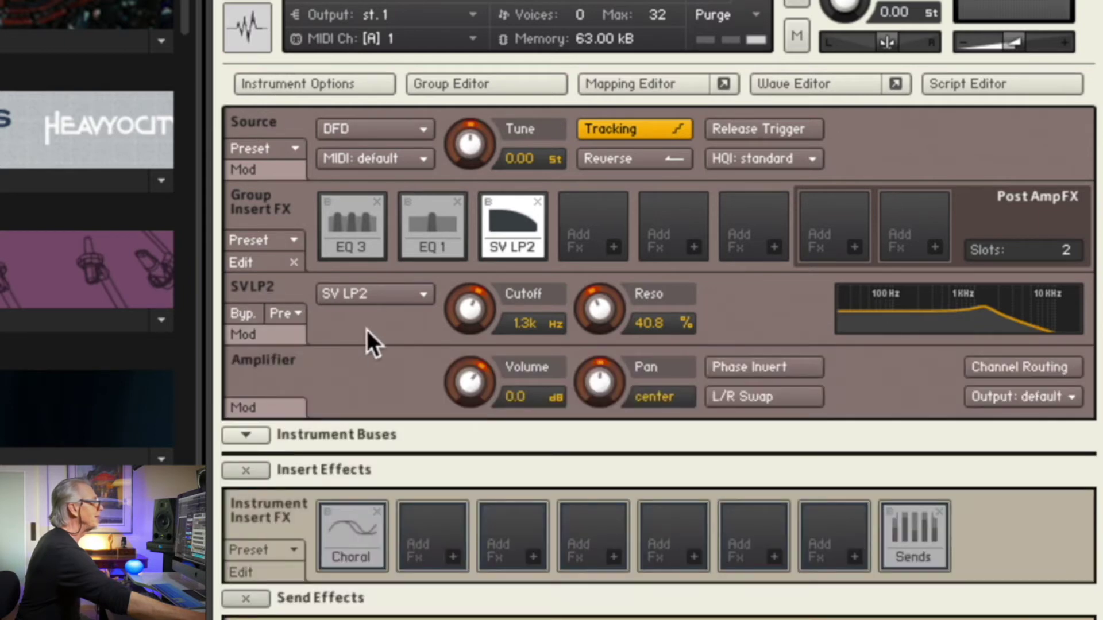
click(259, 4)
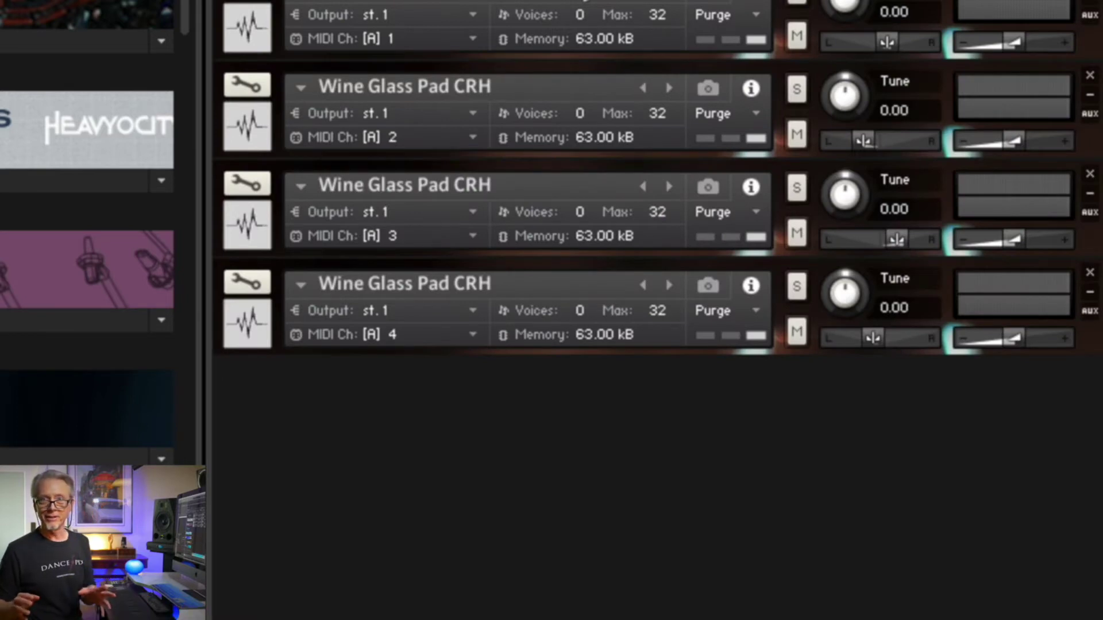